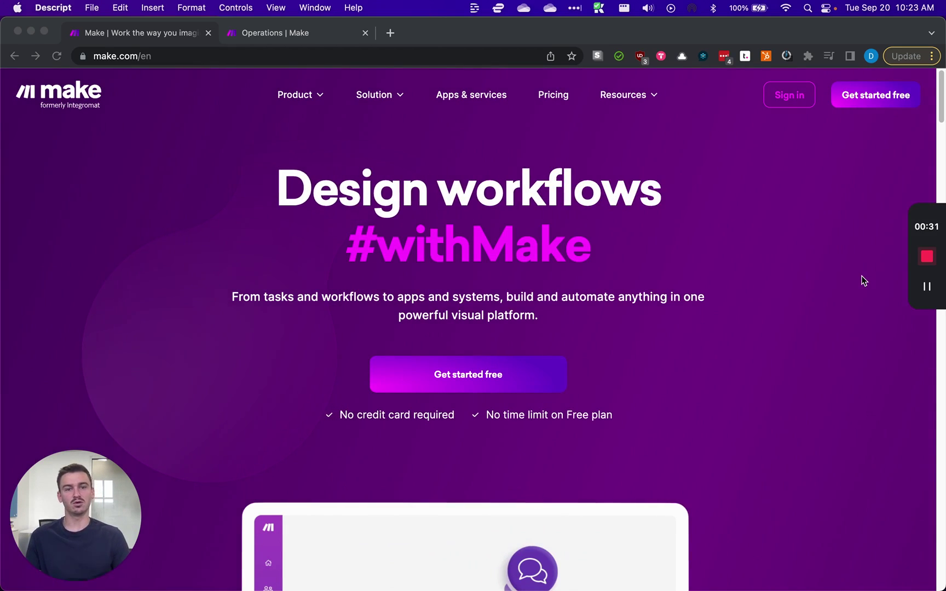
Open Make's Templates gallery from the Solution menu and scroll through the template cards.
left_click(542, 144)
mouse_move(379, 103)
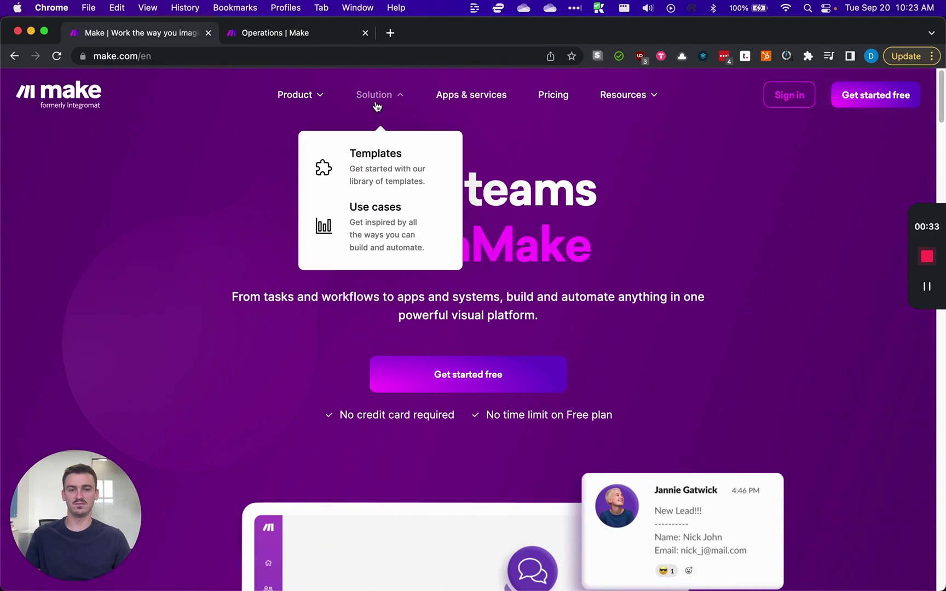
left_click(381, 169)
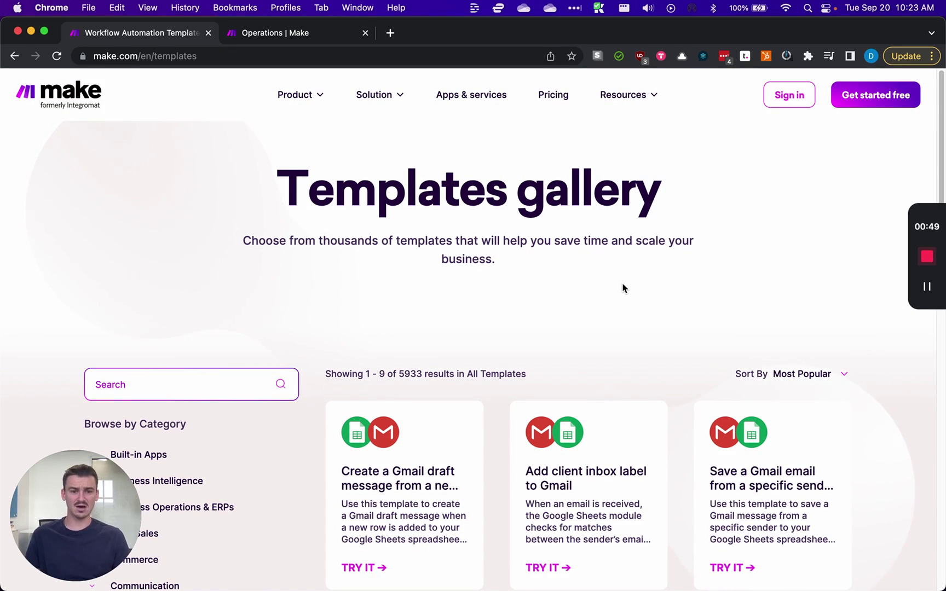
scroll(604, 321, "down", 3)
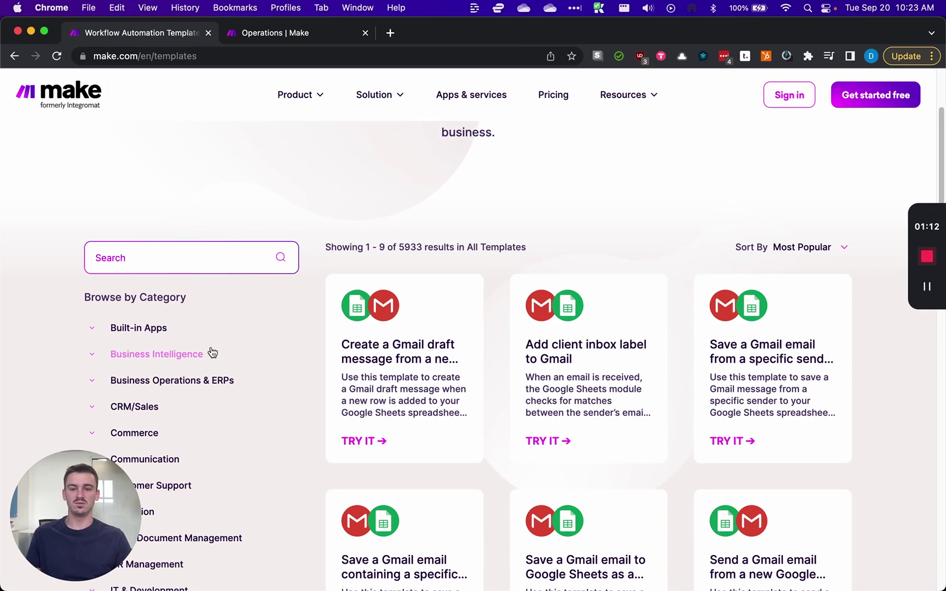
scroll(210, 350, "down", 1)
scroll(459, 322, "down", 5)
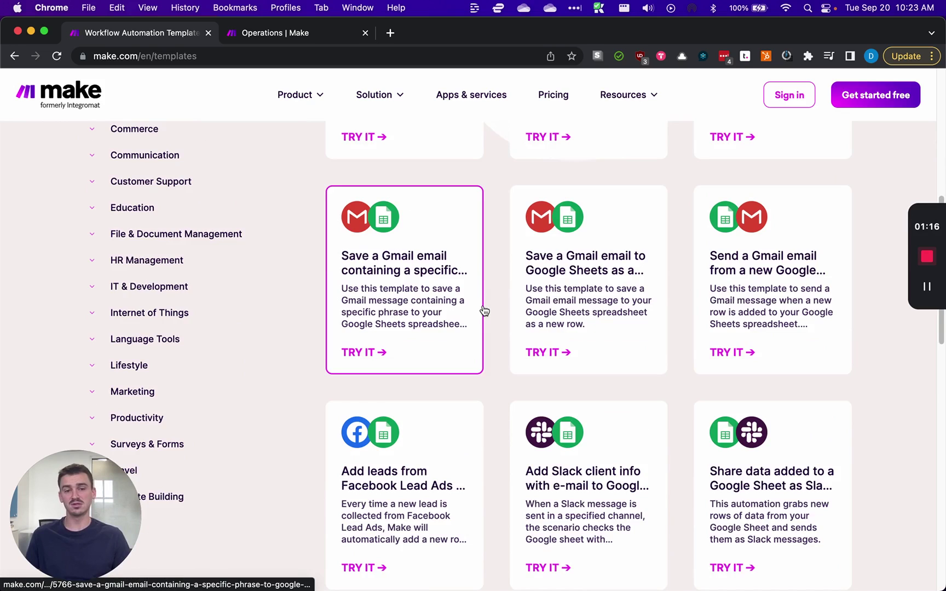
scroll(484, 310, "up", 2)
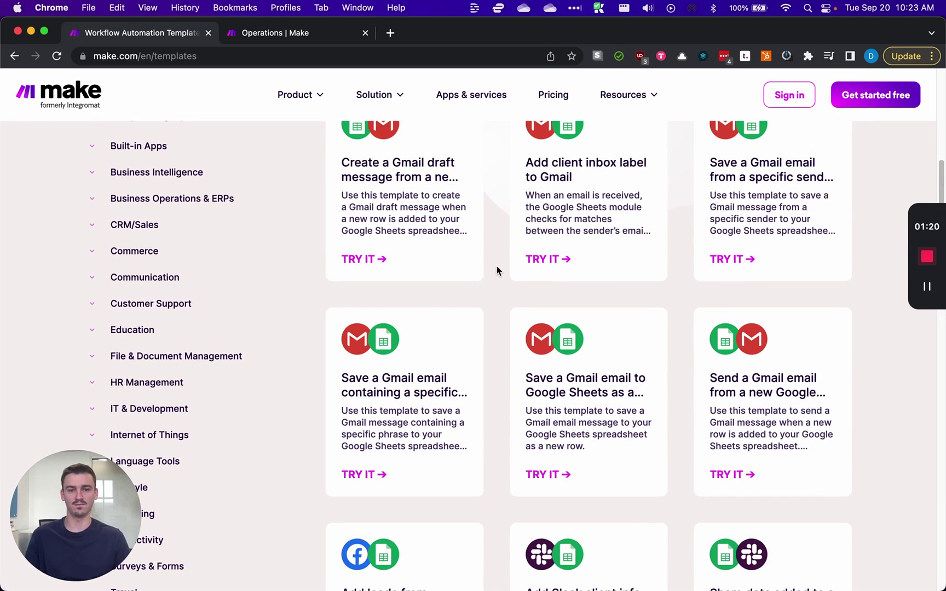
scroll(497, 266, "up", 4)
scroll(492, 208, "up", 1)
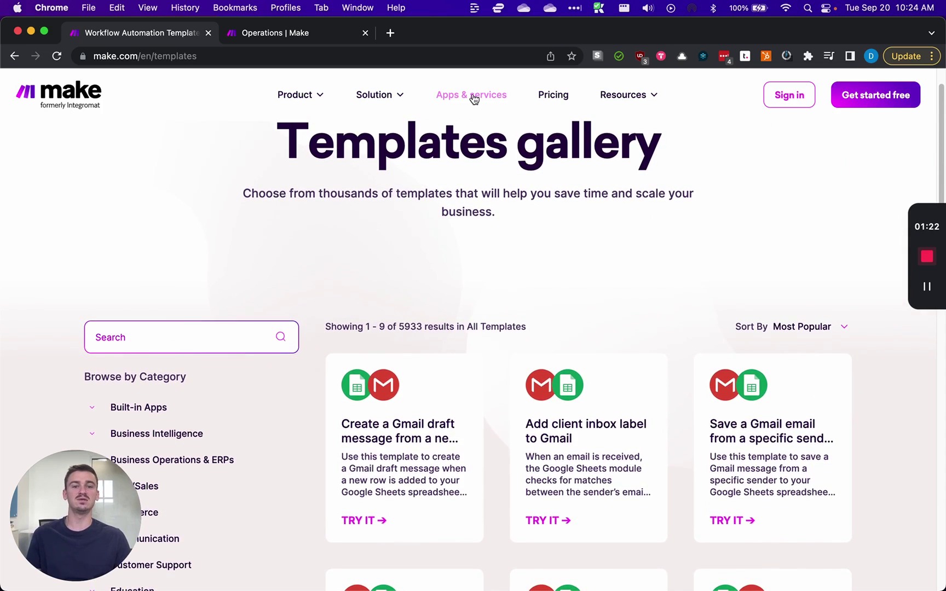
left_click(474, 100)
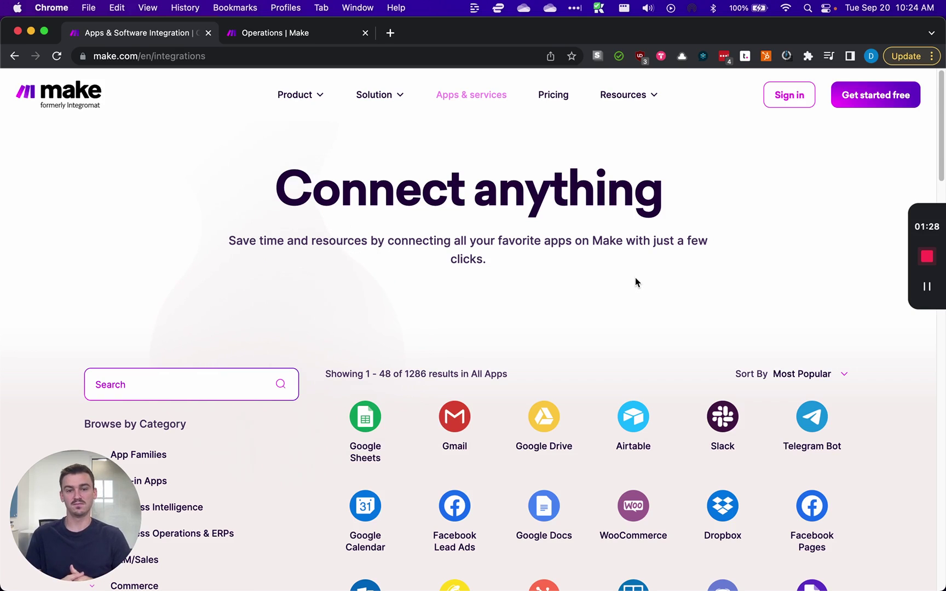
scroll(498, 365, "down", 1)
scroll(498, 365, "down", 5)
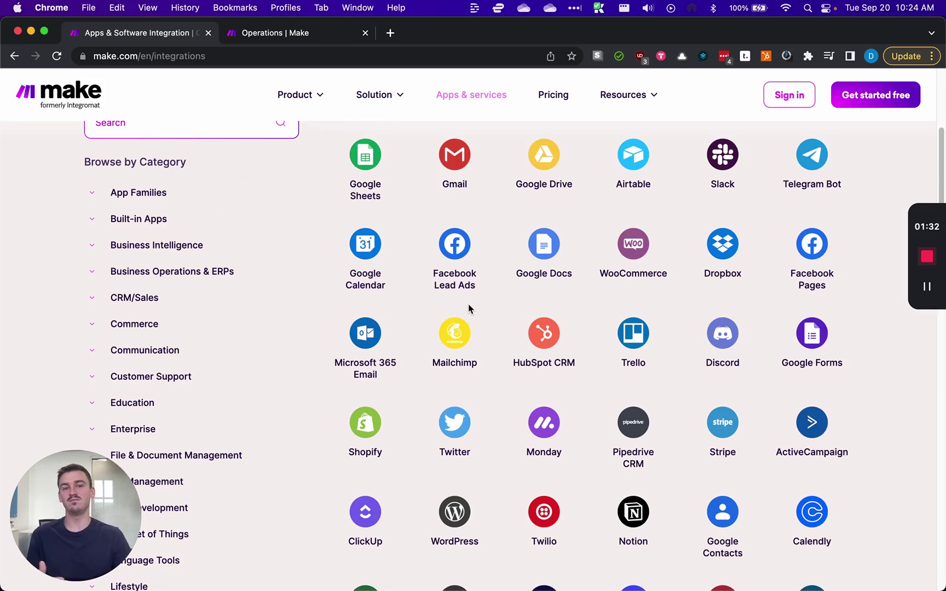
scroll(228, 188, "up", 1)
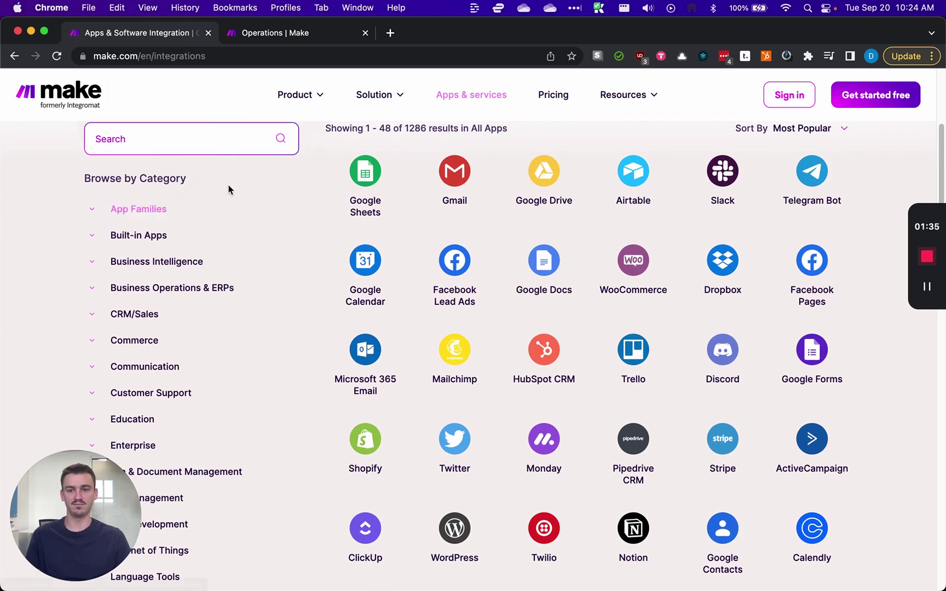
left_click(167, 146)
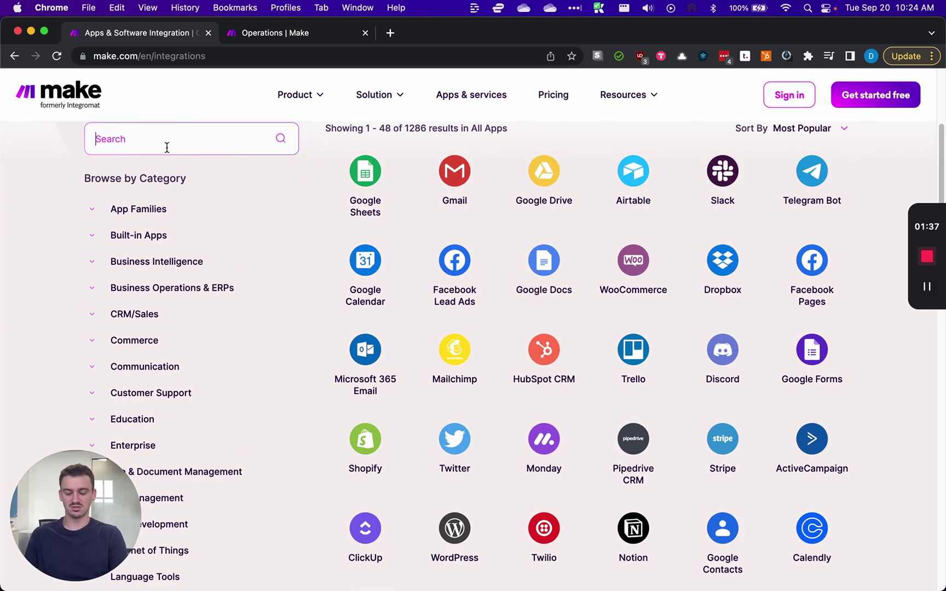
type("sales")
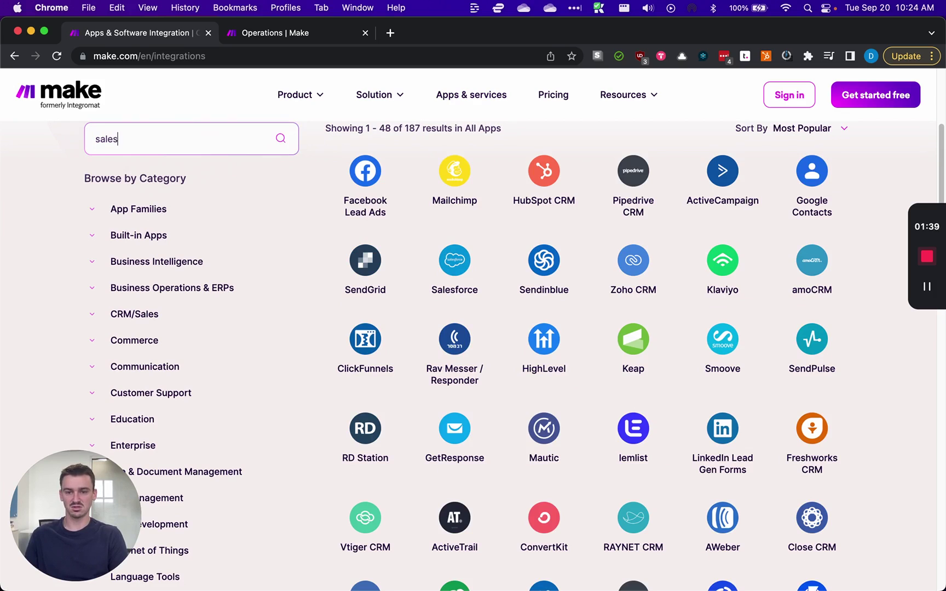
type("f")
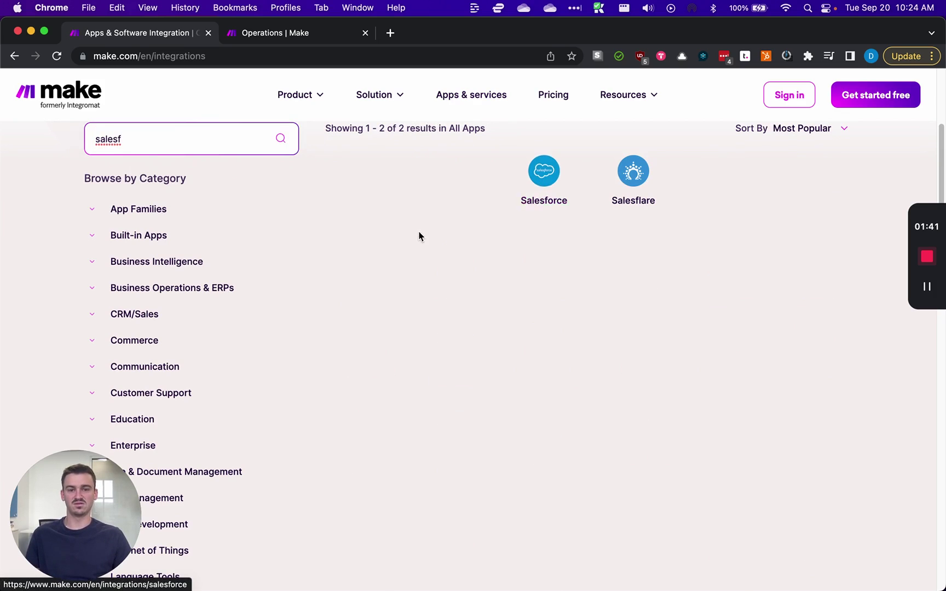
scroll(418, 241, "up", 3)
double_click(226, 319)
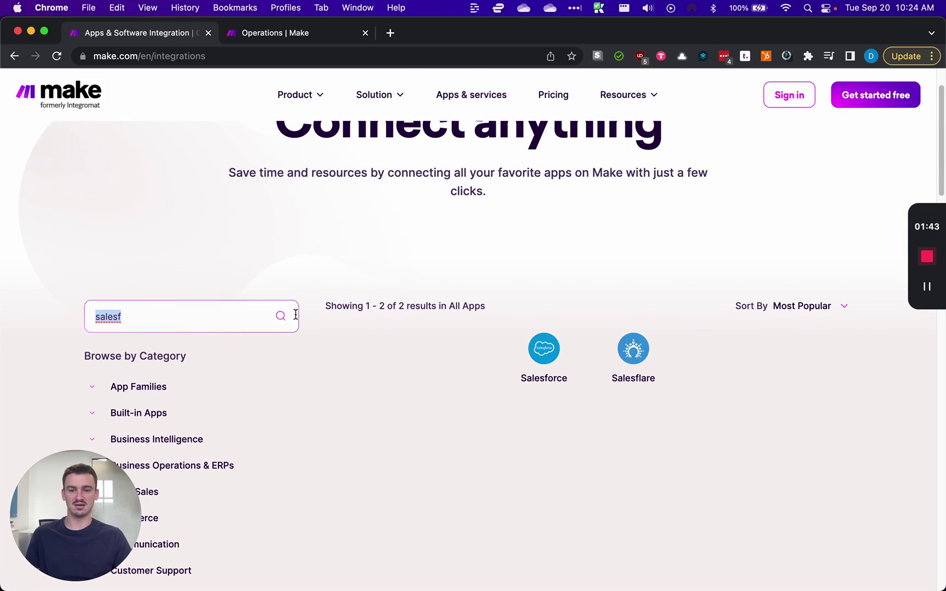
key("BackSpace")
scroll(231, 339, "down", 3)
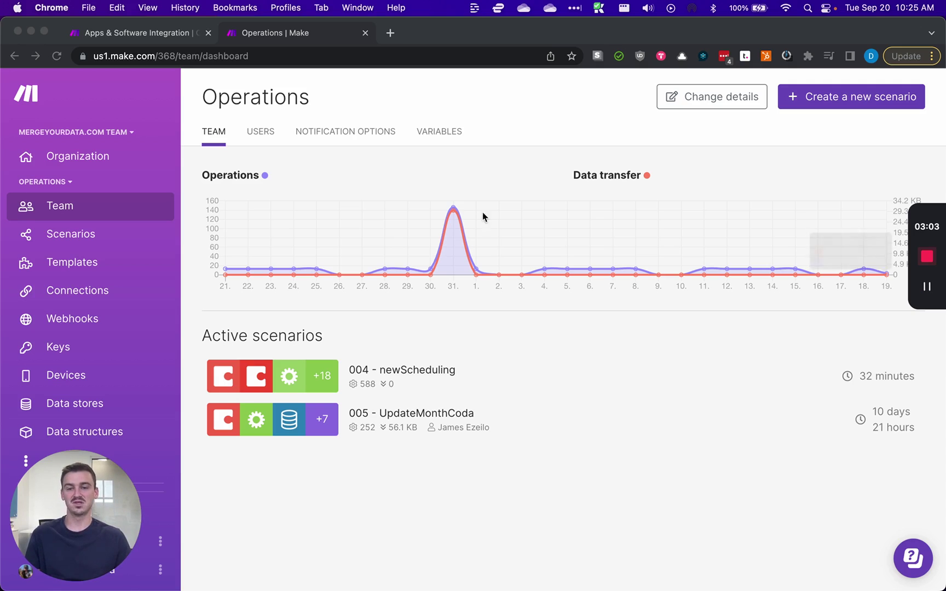
Open the Integration Gmail, OneDrive scenario from the Scenarios list.
left_click(78, 243)
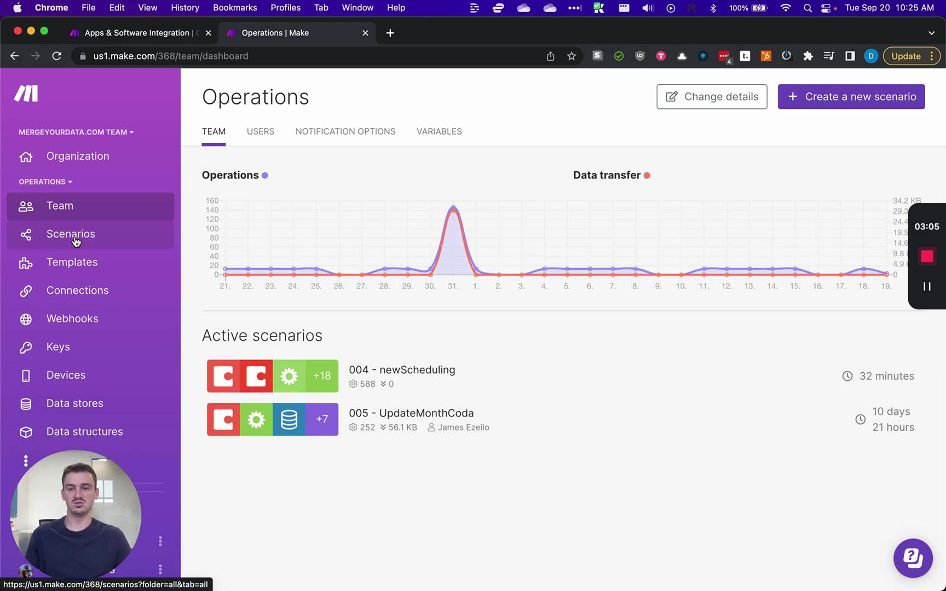
left_click(78, 243)
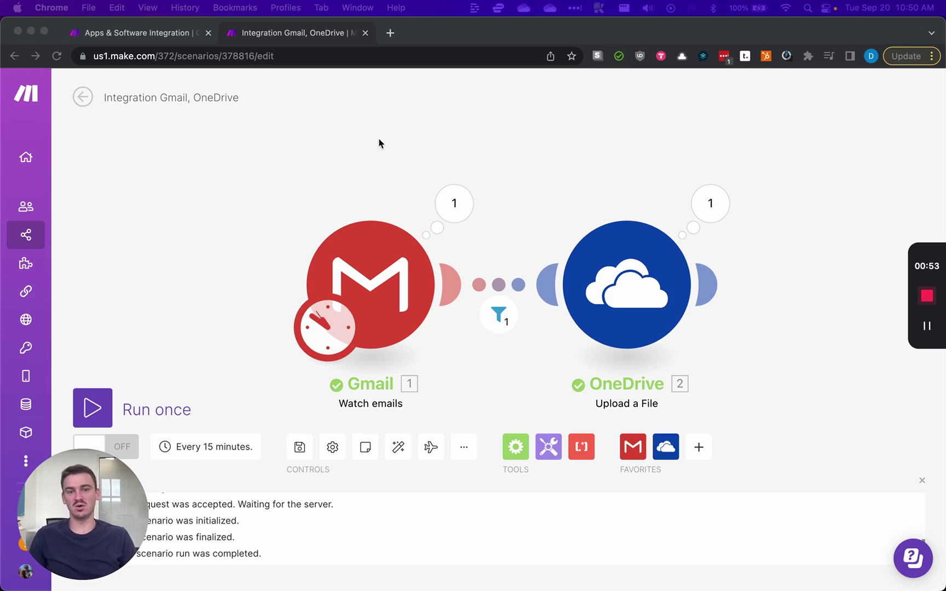
left_click(386, 262)
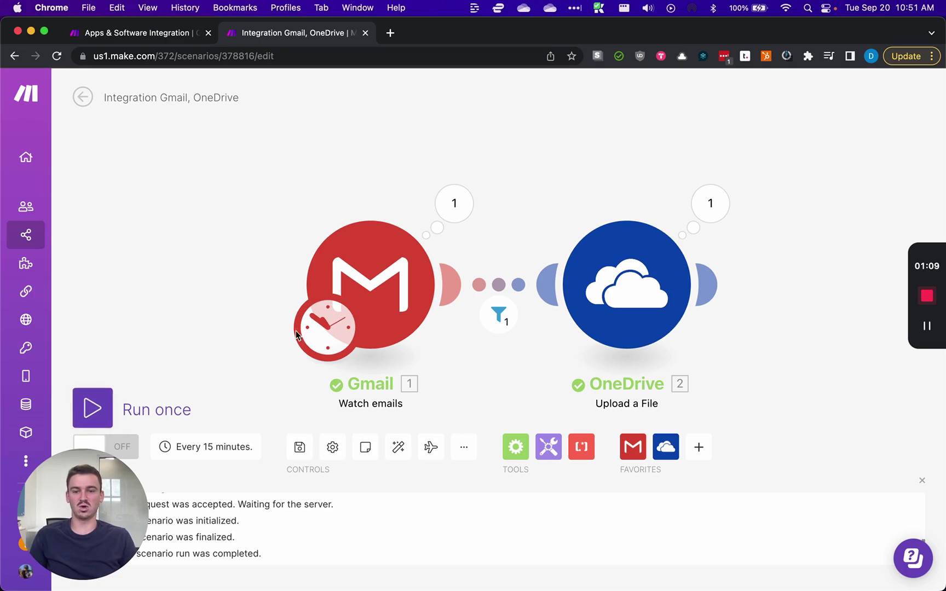
Check the Gmail module's schedule and close it unchanged at 15-minute intervals.
left_click(313, 330)
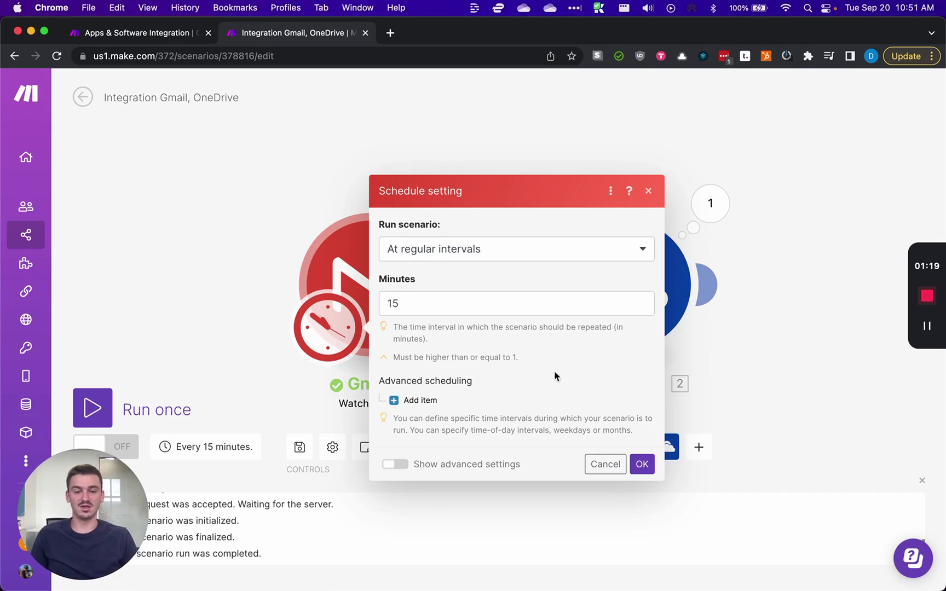
left_click(606, 464)
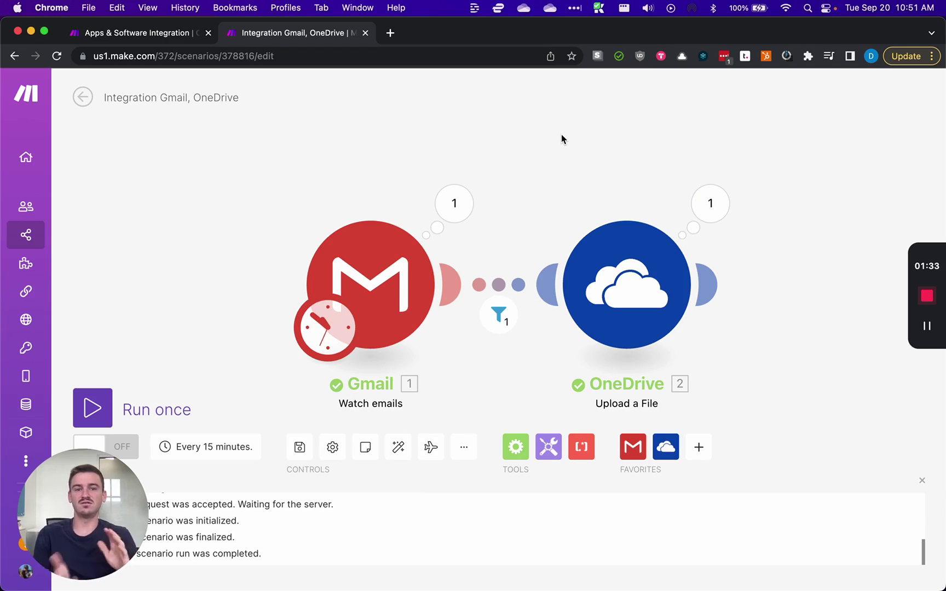
Run the scenario once and review the email bundles in Gmail's output.
left_click(93, 408)
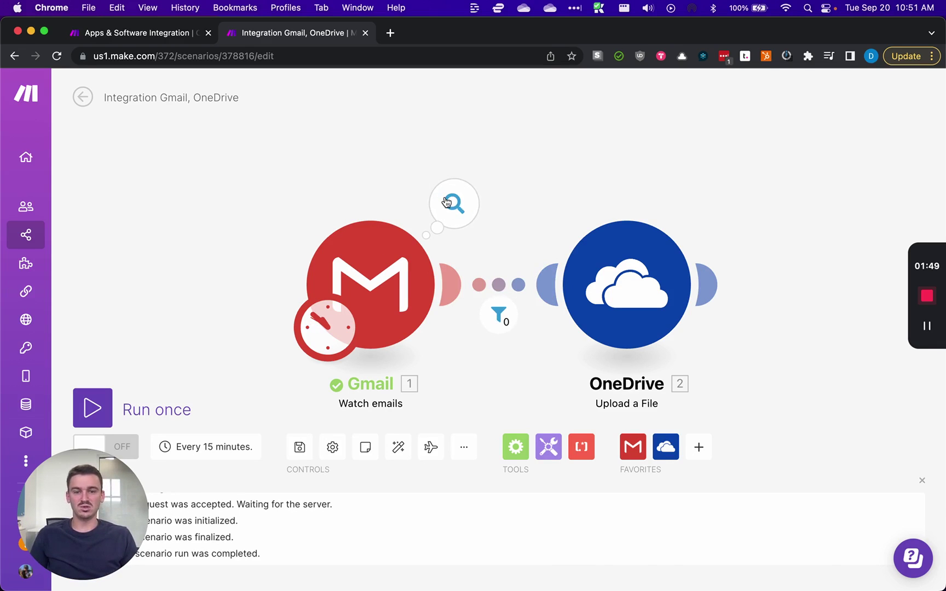
left_click(454, 203)
scroll(559, 345, "down", 10)
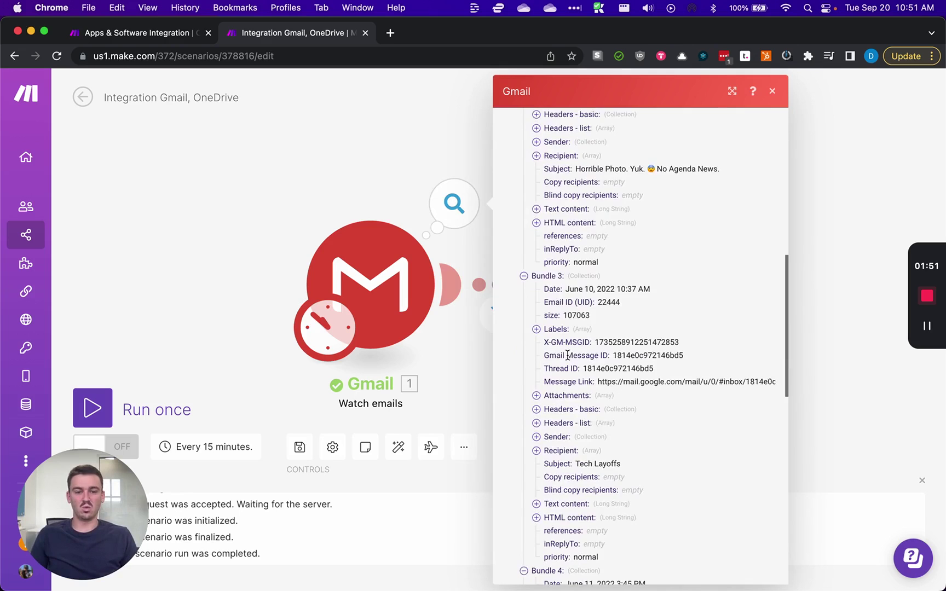
scroll(567, 355, "down", 5)
left_click(424, 206)
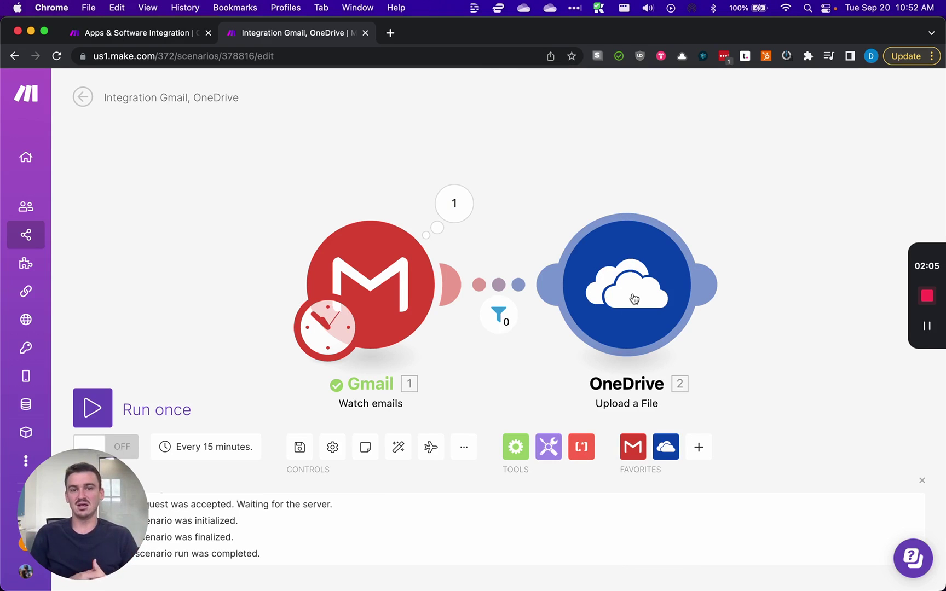
Add an unconfigured HubSpot CRM Update a Record module after OneDrive, found by searching 'hubs'.
scroll(786, 222, "down", 3)
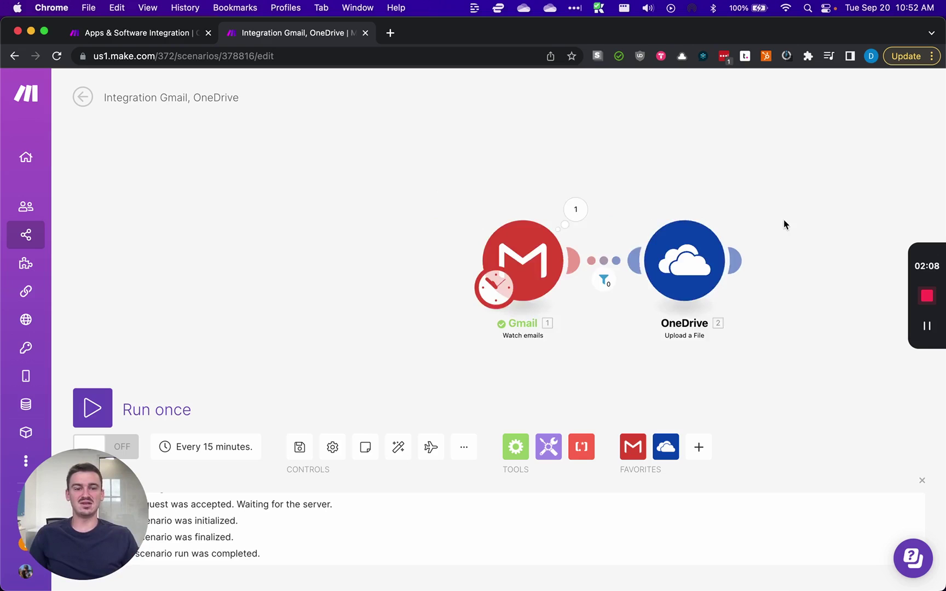
scroll(785, 224, "down", 2)
left_click_drag(836, 211, 468, 210)
scroll(443, 215, "down", 3)
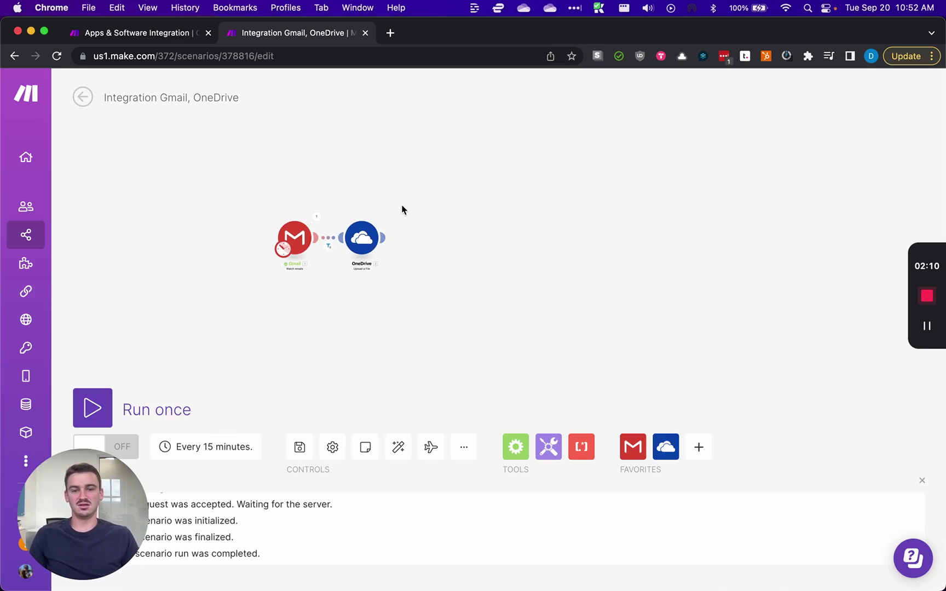
scroll(402, 210, "up", 5)
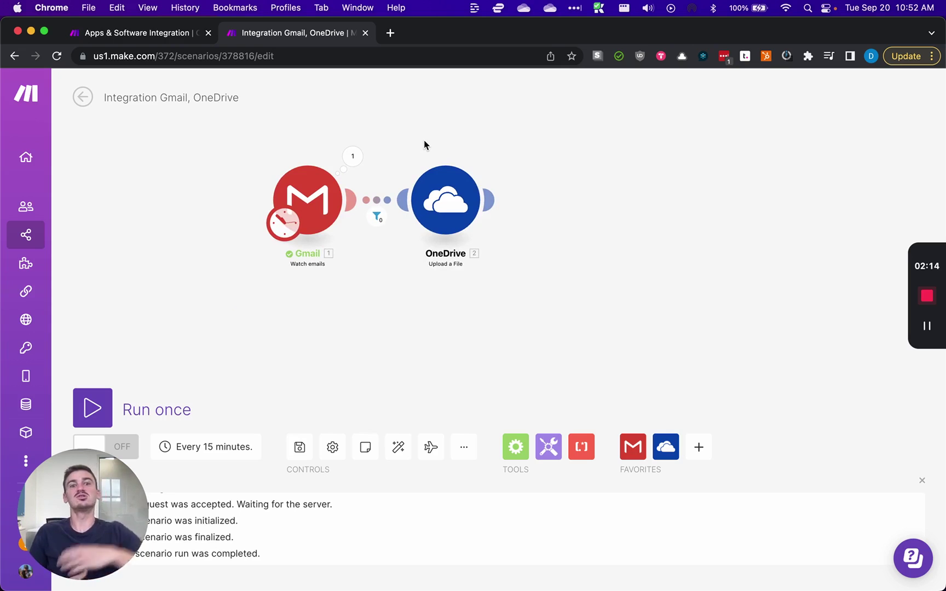
left_click_drag(620, 132, 641, 189)
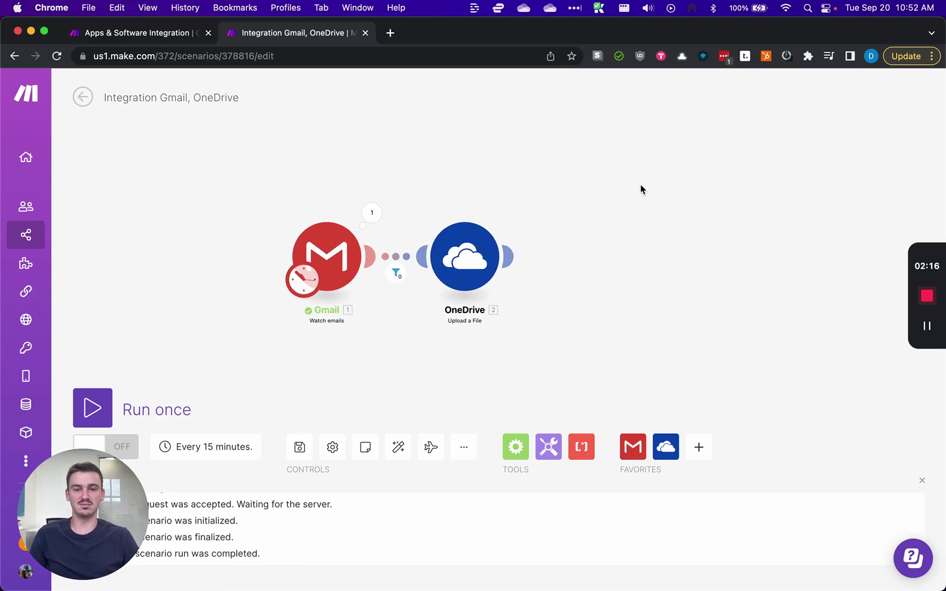
left_click(518, 254)
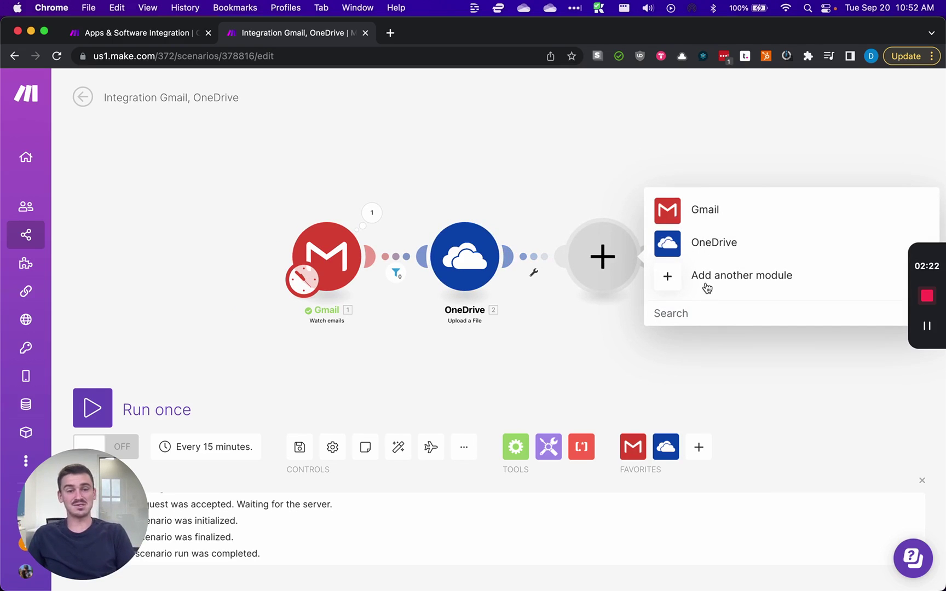
type("hubs")
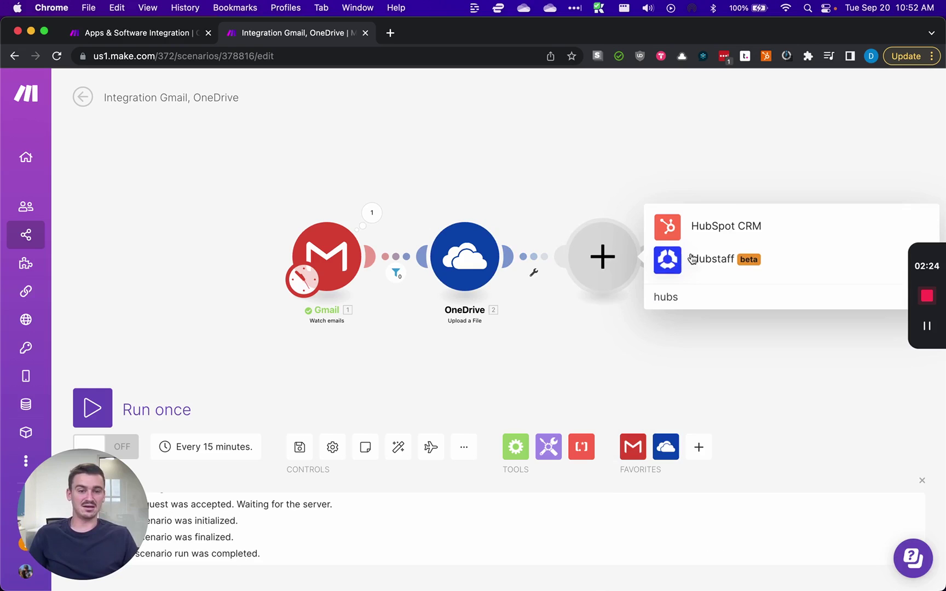
left_click(722, 228)
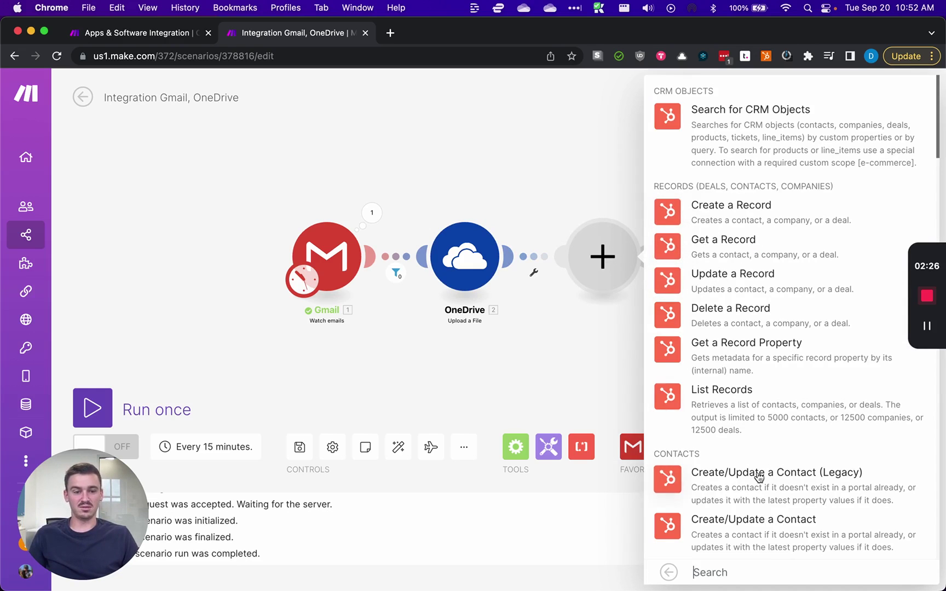
left_click(753, 280)
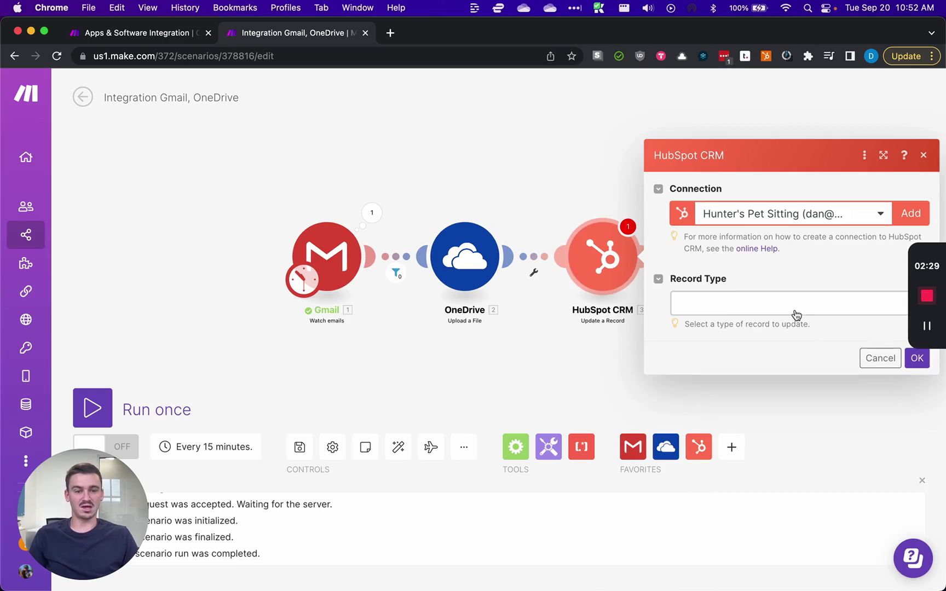
left_click(857, 353)
left_click_drag(661, 283, 366, 275)
left_click(366, 275)
Insert a Flow Control Router after the HubSpot CRM module, found by searching 'router'.
left_click(404, 235)
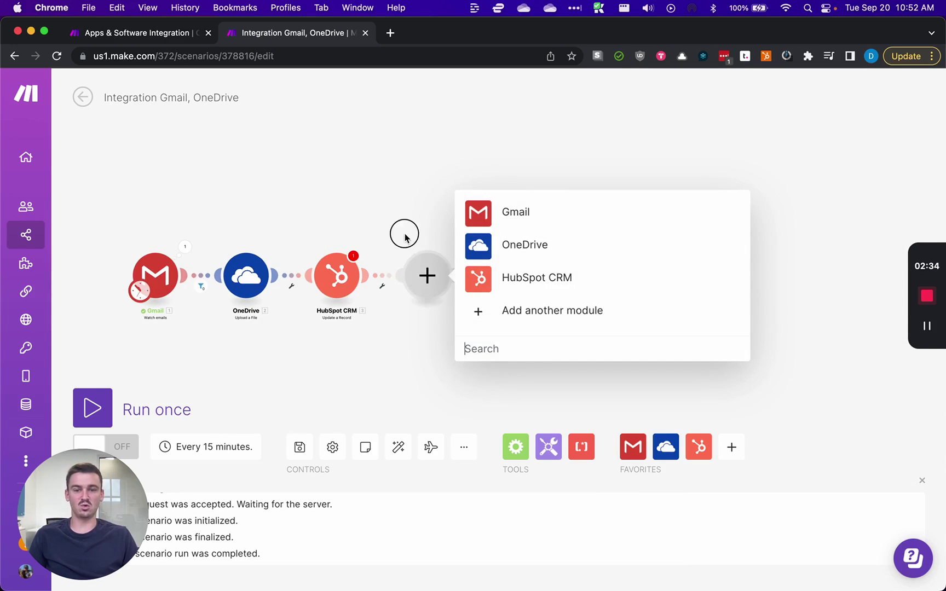
left_click(371, 274)
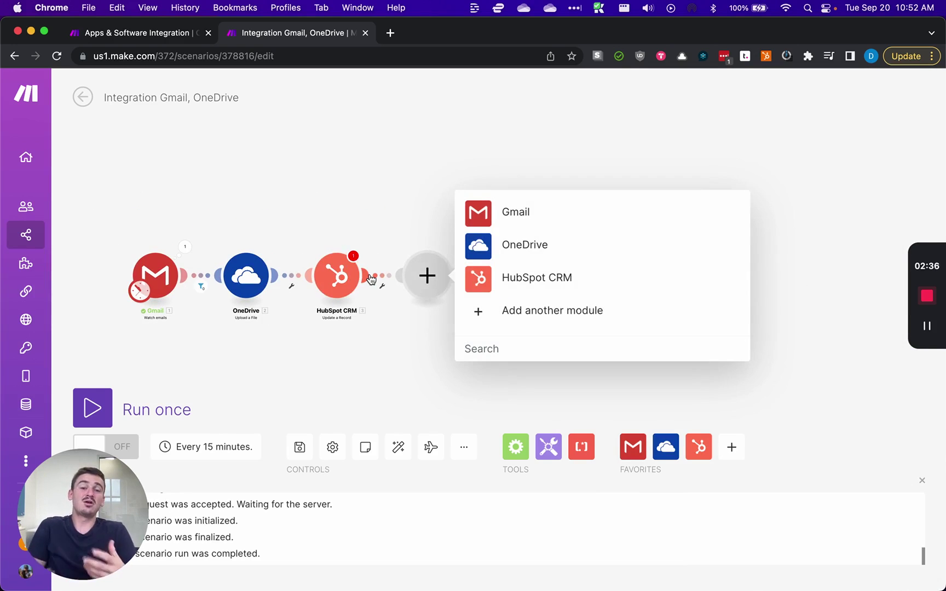
type("router")
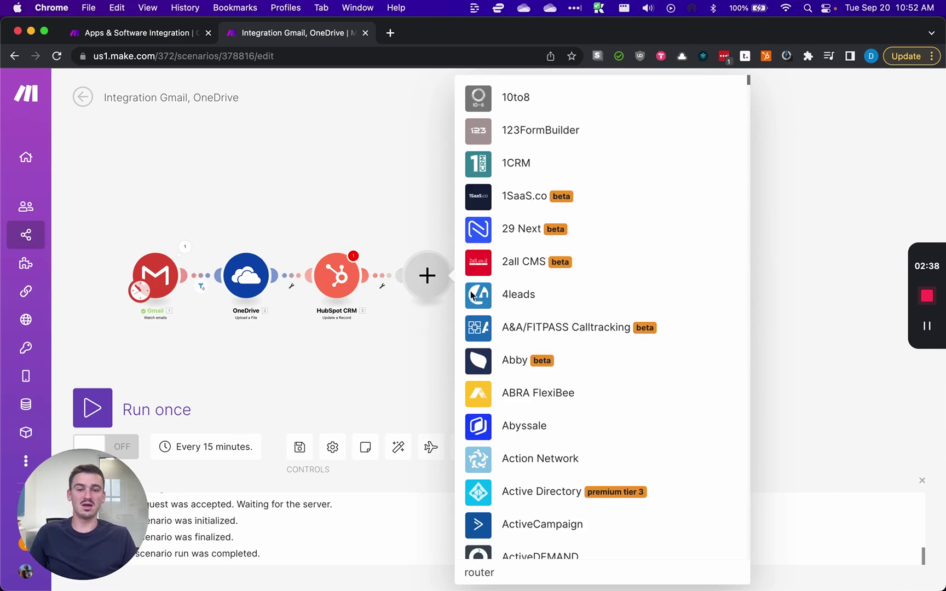
left_click(527, 261)
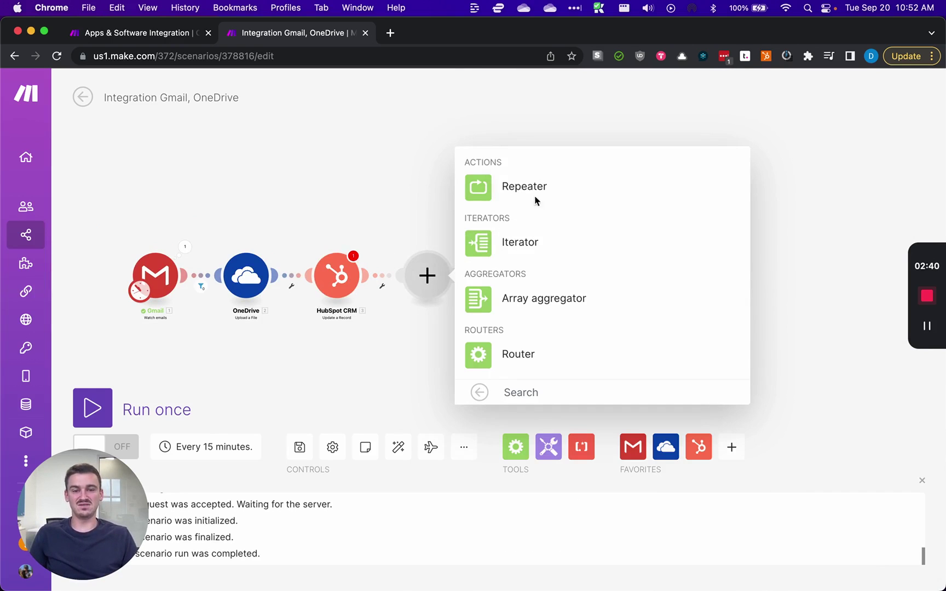
left_click(539, 361)
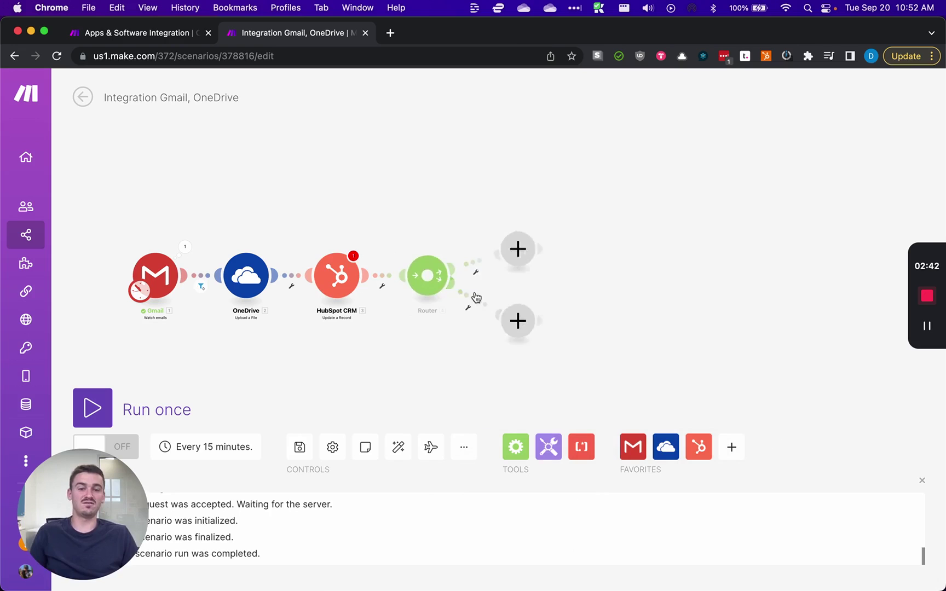